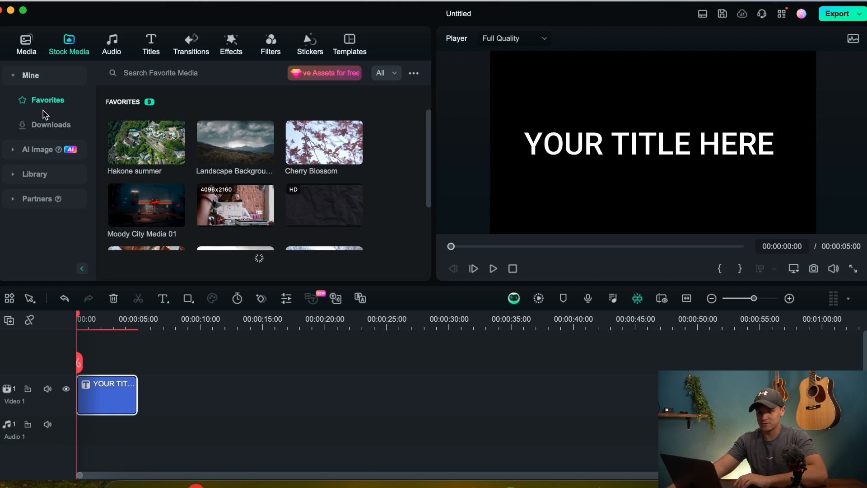
Step: Add the Black clip from the downloaded stock media to the timeline's start, on the track beneath the title
click(48, 126)
scroll(144, 130, down, 5)
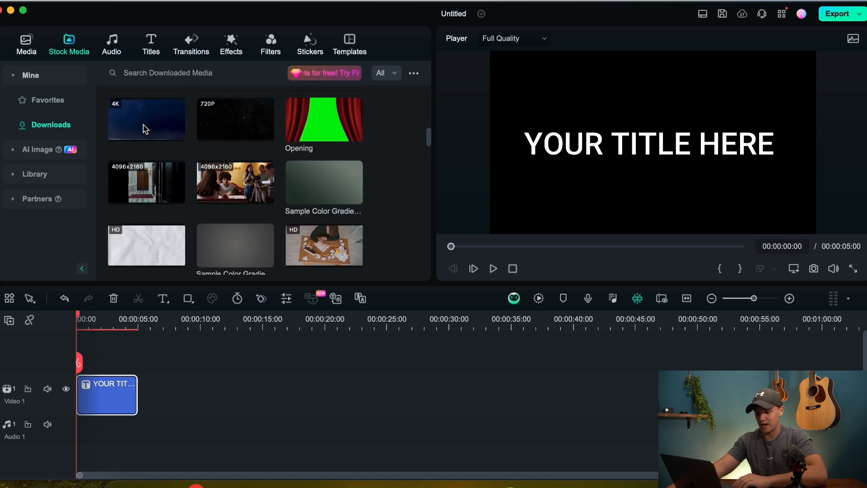
scroll(252, 137, down, 15)
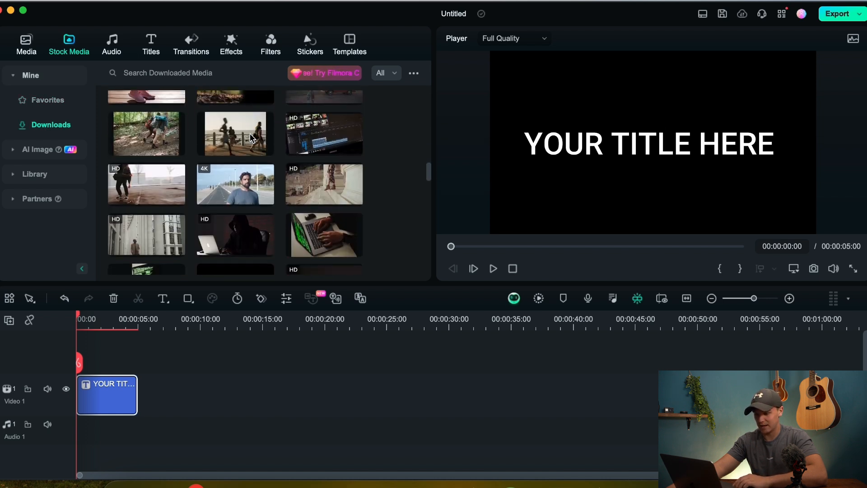
scroll(244, 145, down, 2)
drag(238, 154, 122, 349)
drag(173, 415, 104, 417)
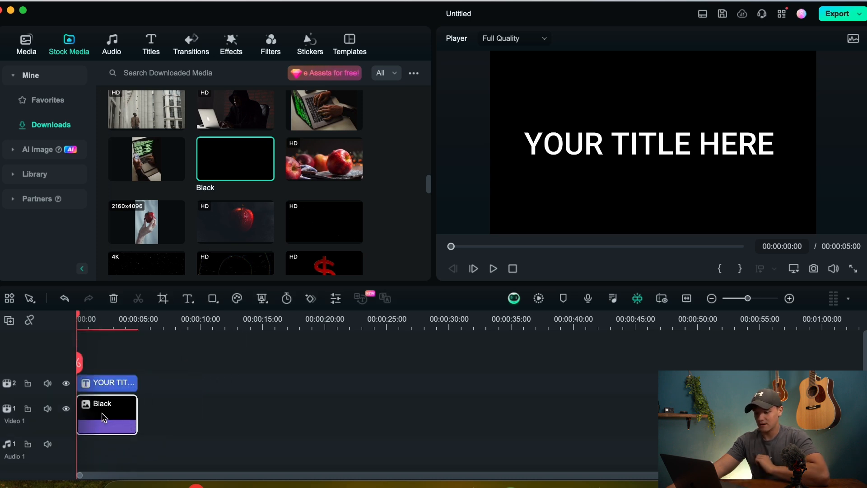
Step: Replace the title clip's placeholder text with "Hello"
double_click(109, 389)
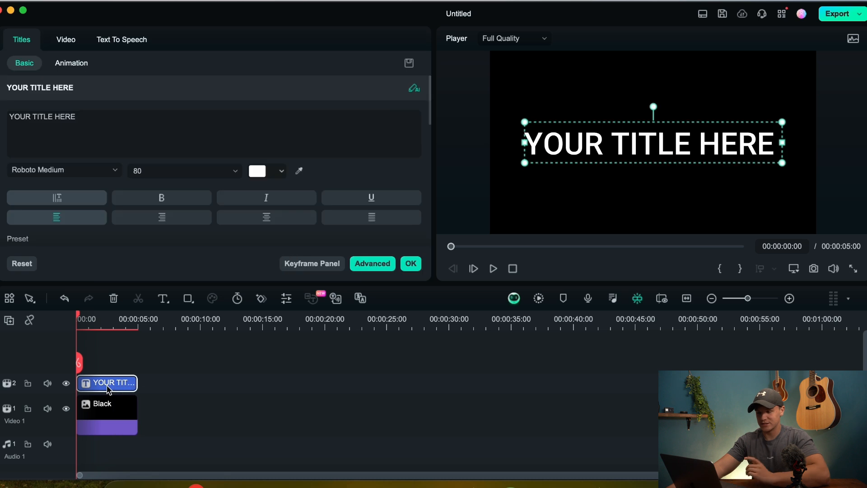
click(86, 118)
key(super+a)
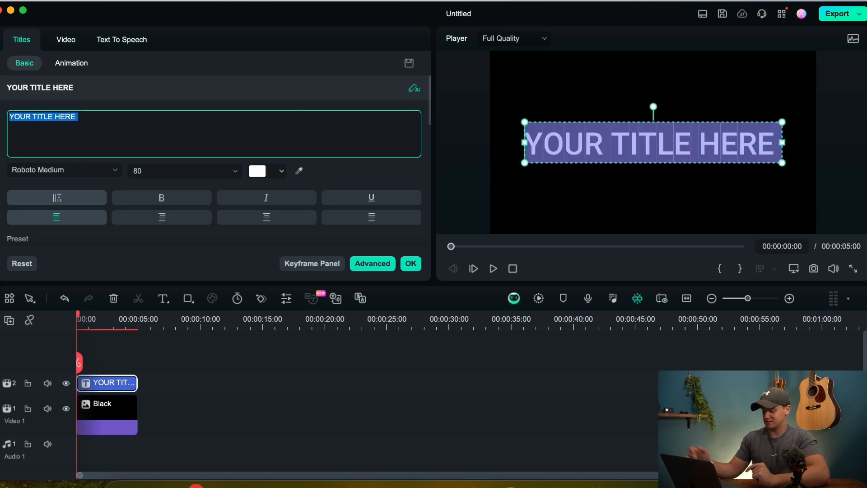
key(BackSpace)
text(Helloo)
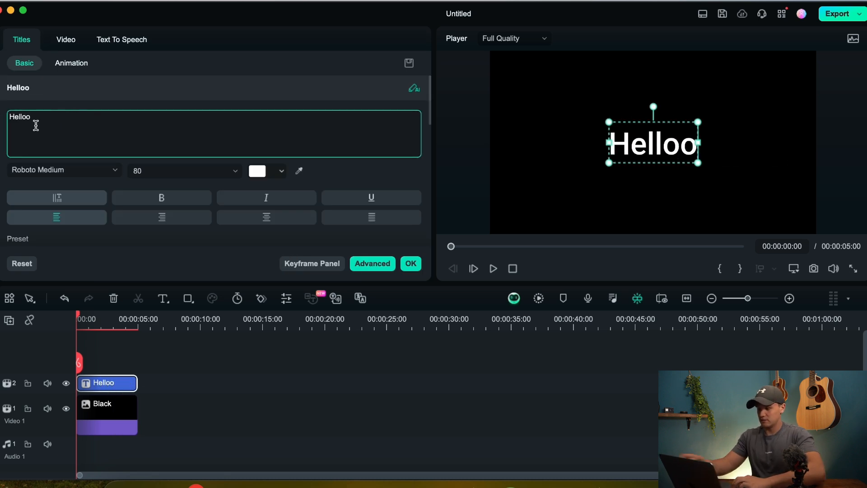
key(BackSpace)
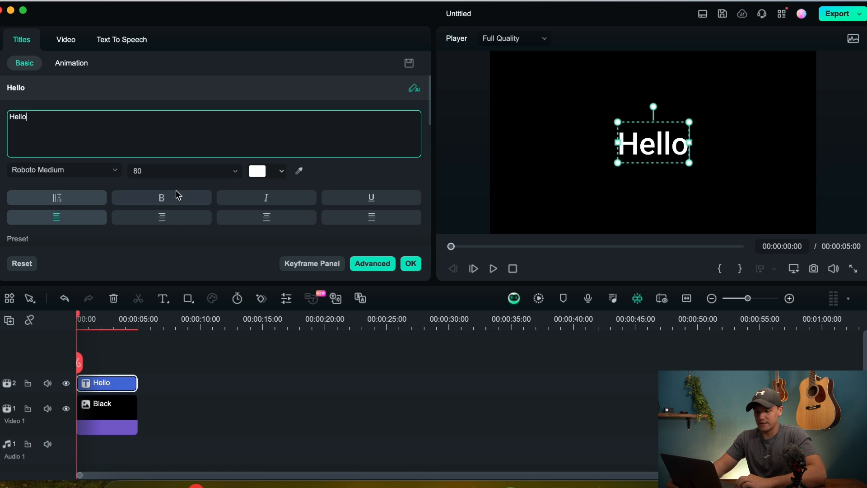
Step: Set the title's font to Bebas Neue Bold from the favorite fonts
click(113, 172)
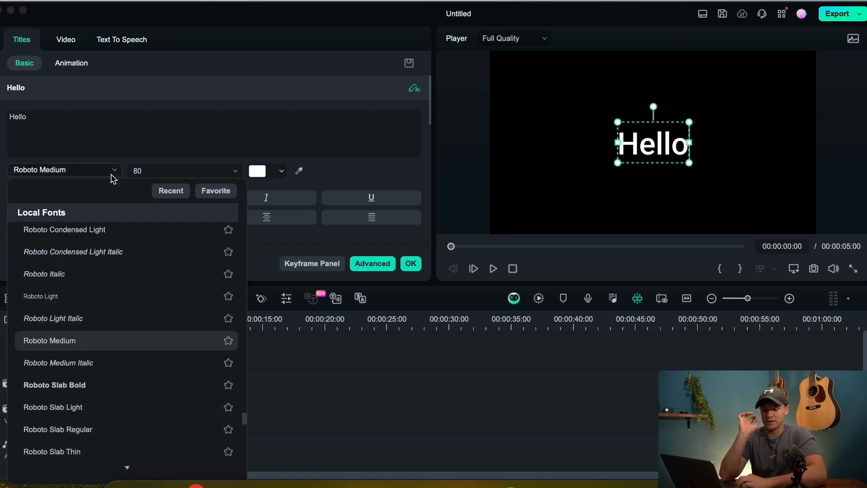
click(221, 199)
click(158, 253)
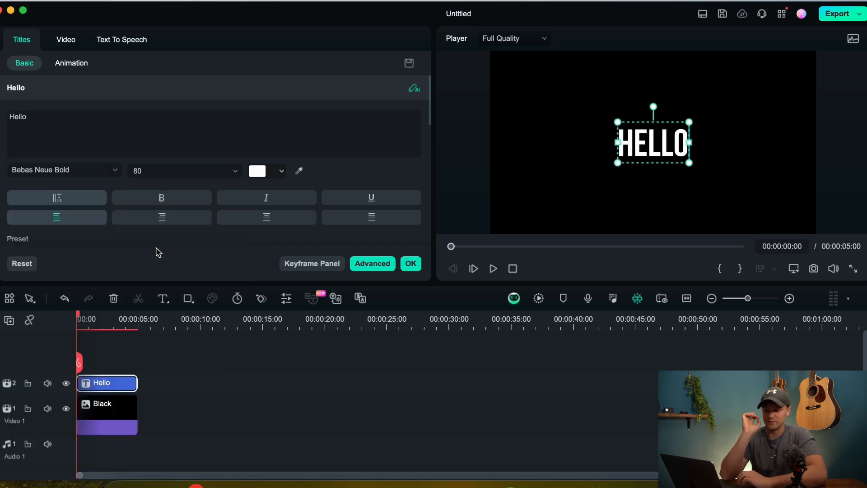
Step: Enlarge the title in the preview to a font size of about 284 and centre it in the frame
drag(619, 121, 491, 76)
drag(559, 109, 613, 140)
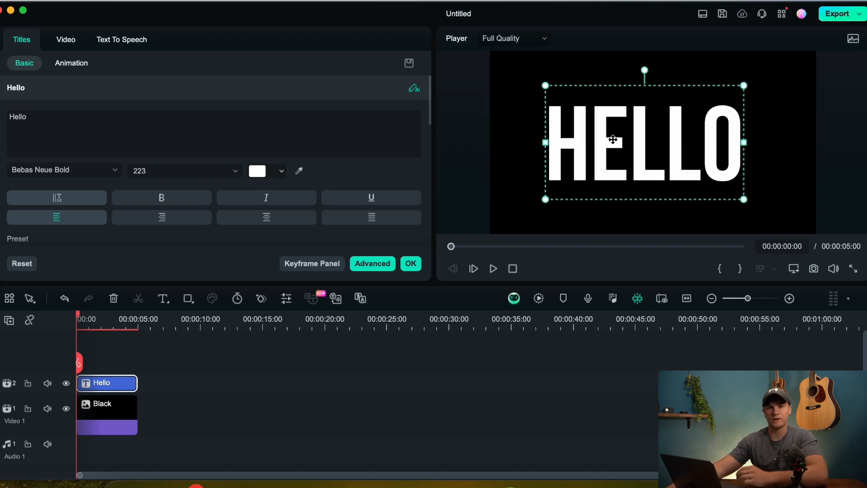
click(512, 89)
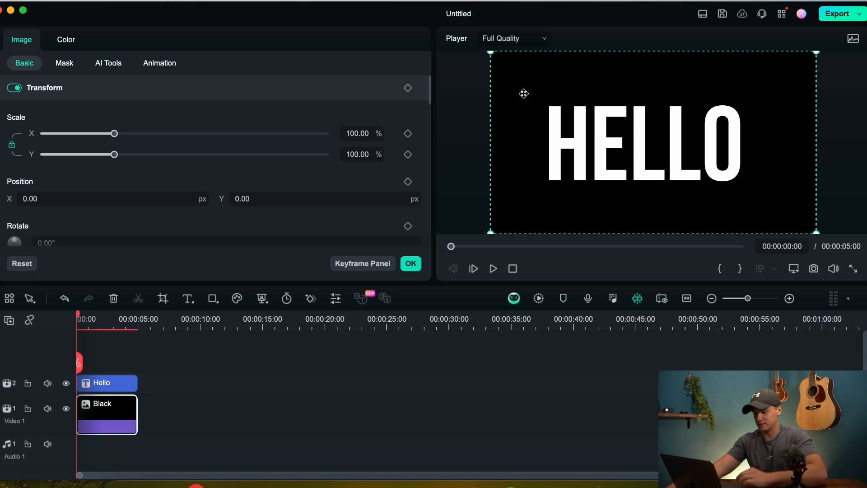
click(573, 105)
drag(546, 85, 521, 70)
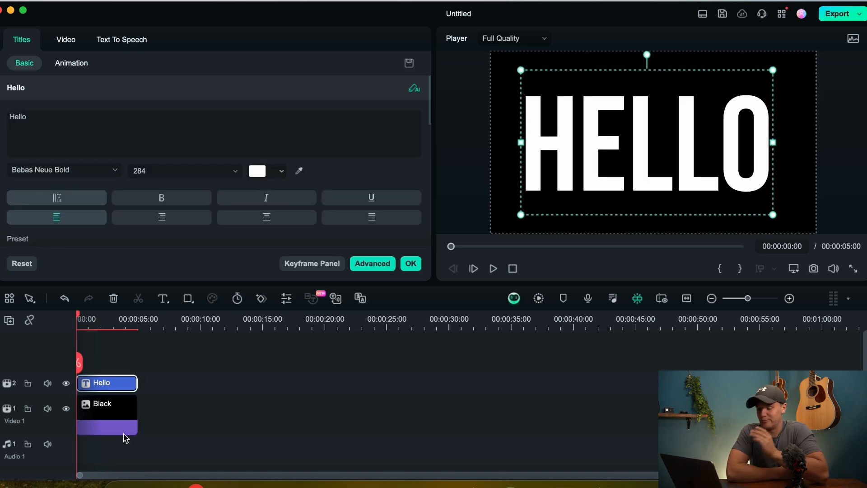
Step: Capture a PNG snapshot of the title frame at 00:00:02:01 and close the title settings
click(102, 329)
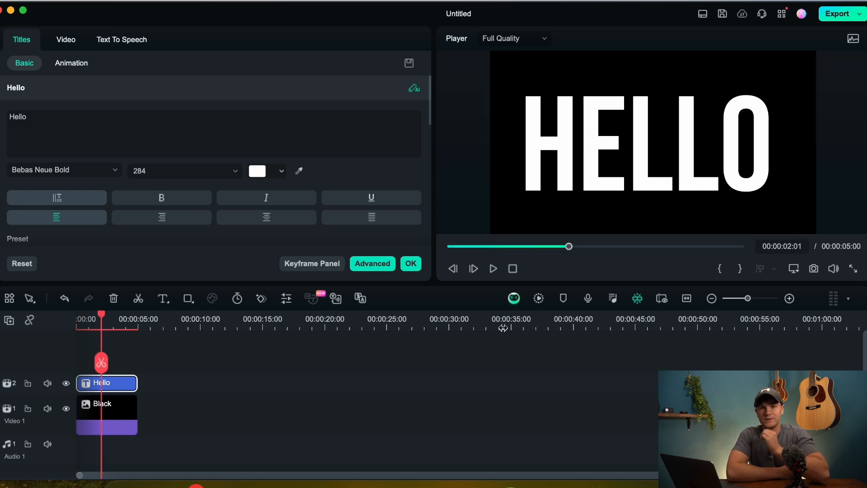
click(813, 271)
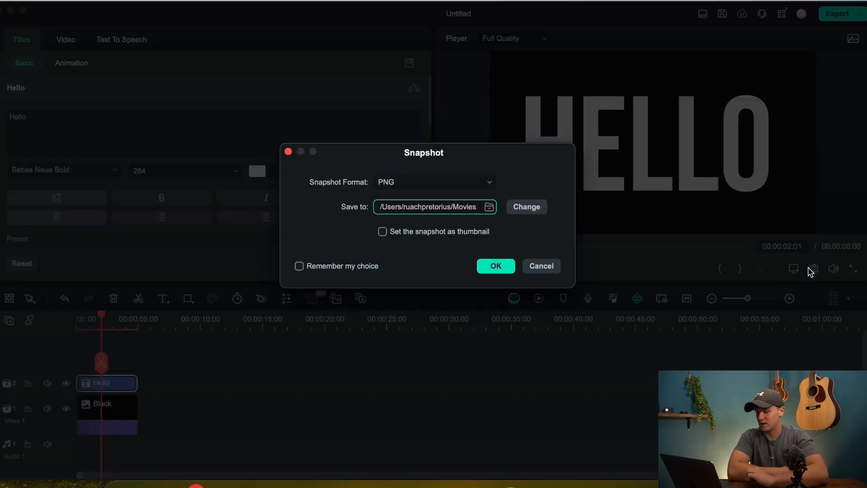
click(484, 269)
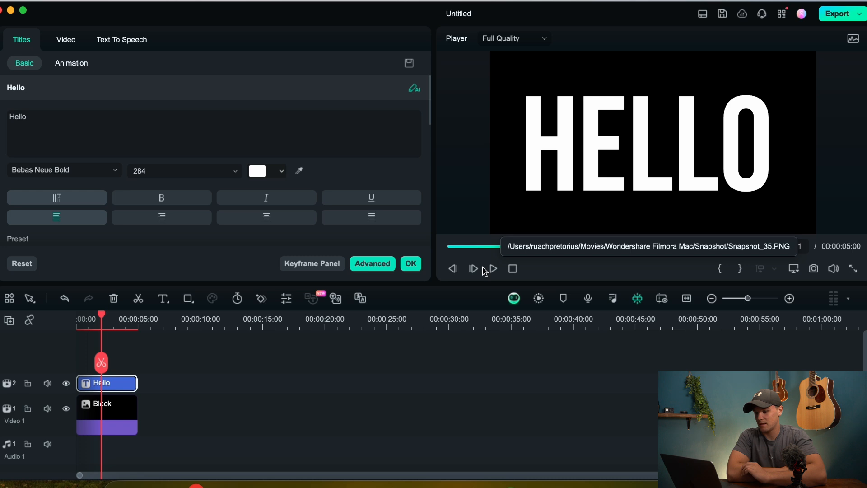
click(415, 264)
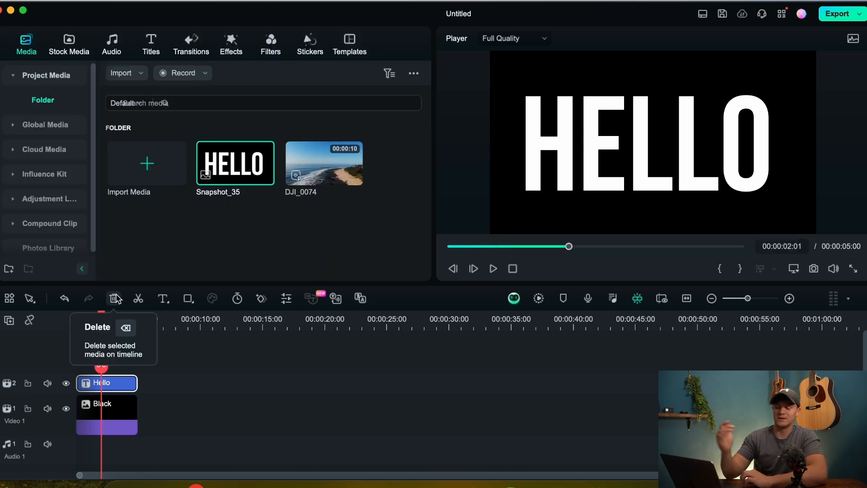
Step: Delete the title and Black clips from the timeline and place the HELLO snapshot at its start
drag(148, 371, 113, 448)
key(BackSpace)
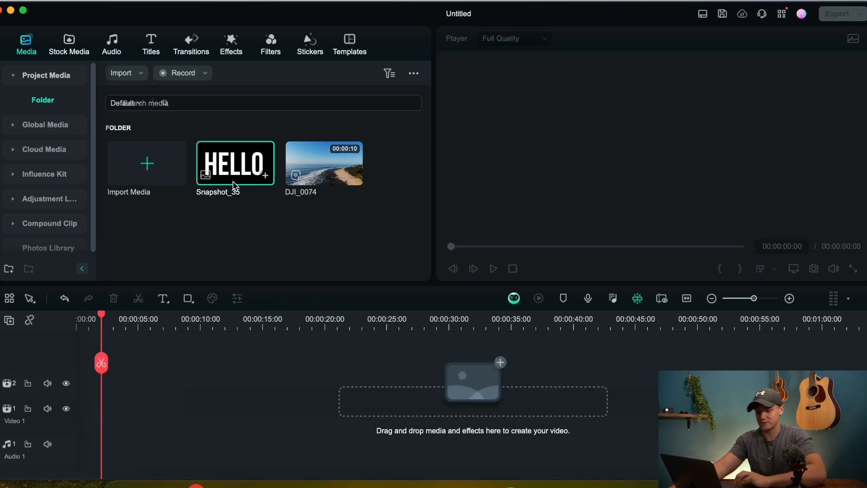
drag(200, 284, 68, 396)
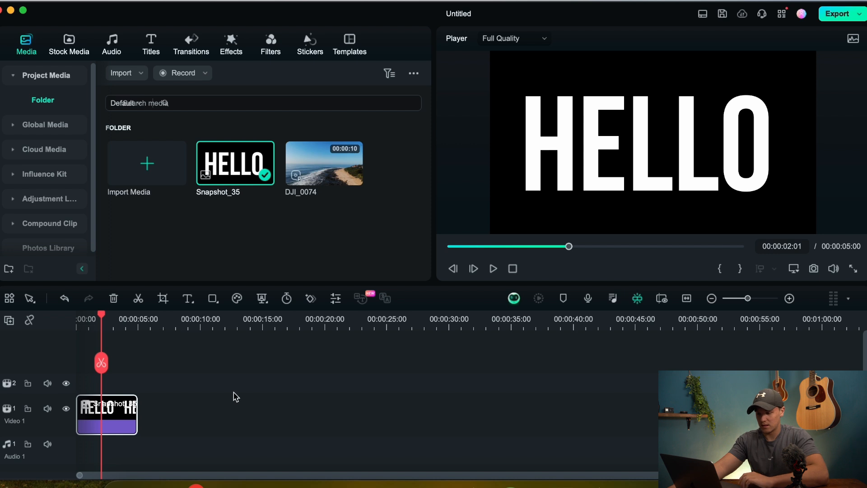
scroll(237, 399, down, 1)
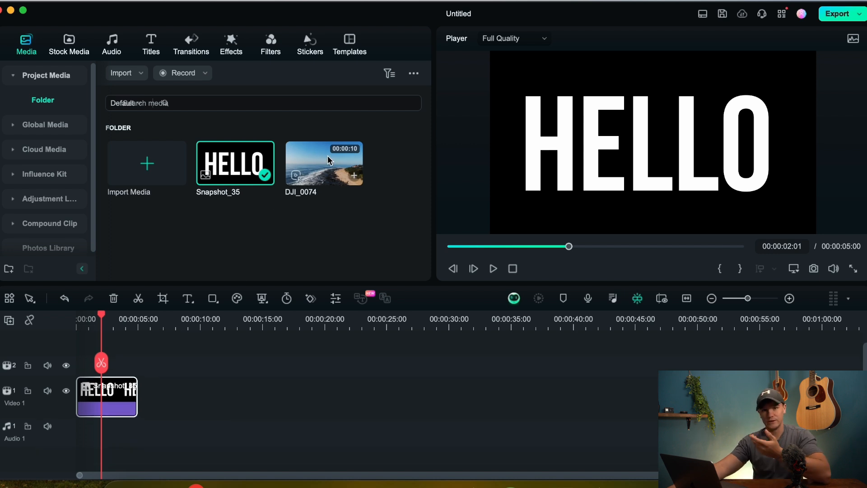
Step: Place the DJI_0074 clip at the timeline's start beneath the HELLO snapshot and play back the first second
drag(330, 160, 123, 369)
drag(165, 396, 44, 391)
click(513, 268)
click(493, 269)
click(493, 269)
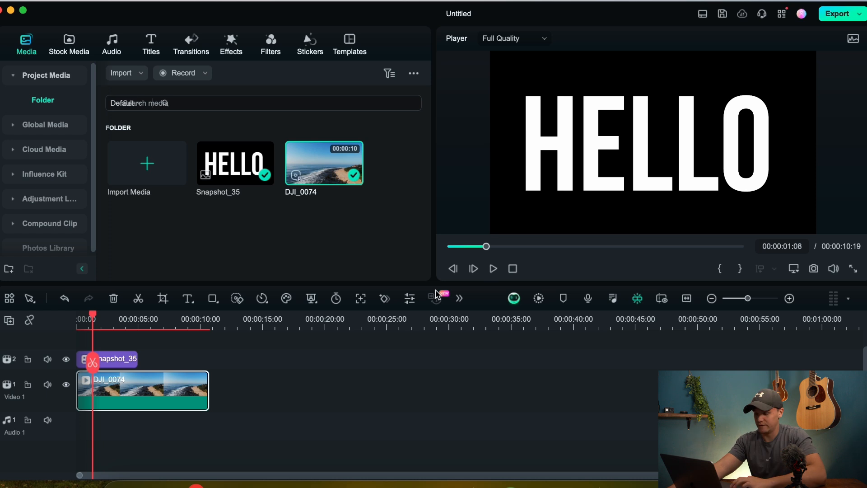
Step: Apply a Pan & Zoom to the HELLO snapshot with an end frame of about 185 x 104 on the first L's stem
click(117, 360)
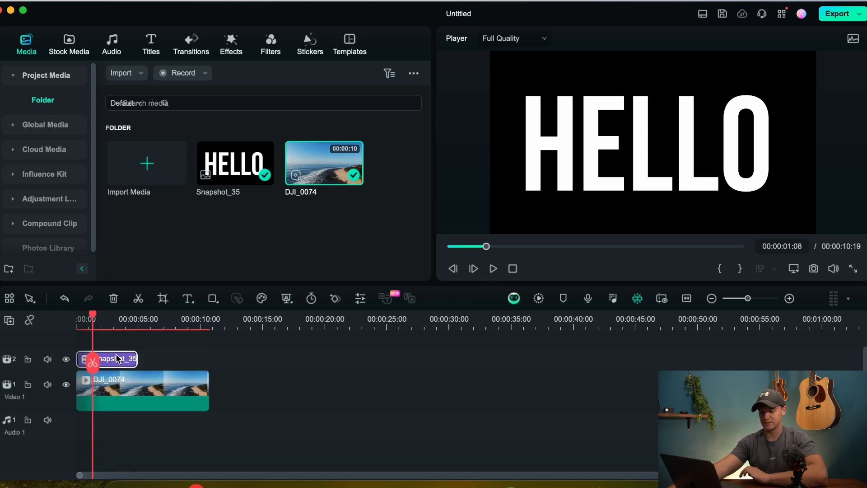
click(163, 298)
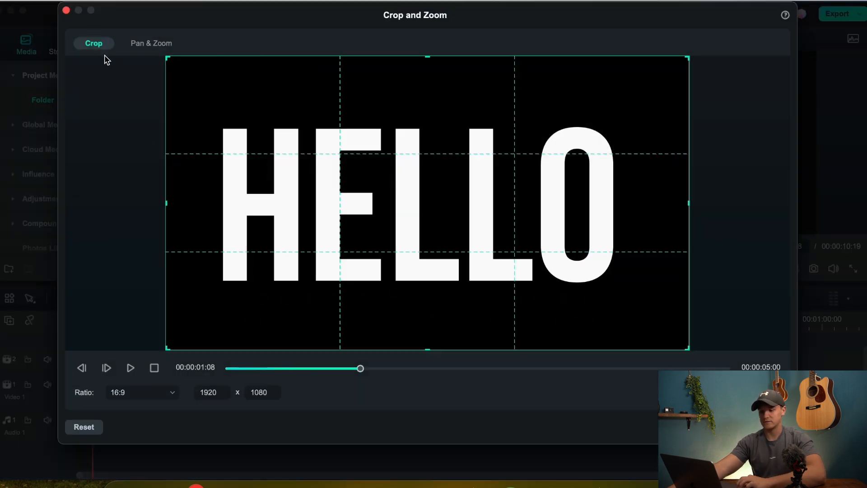
click(144, 45)
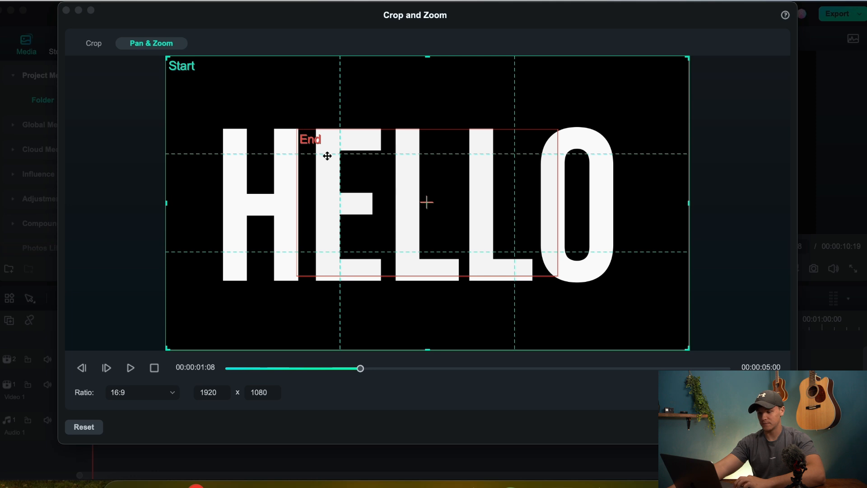
drag(299, 133, 399, 197)
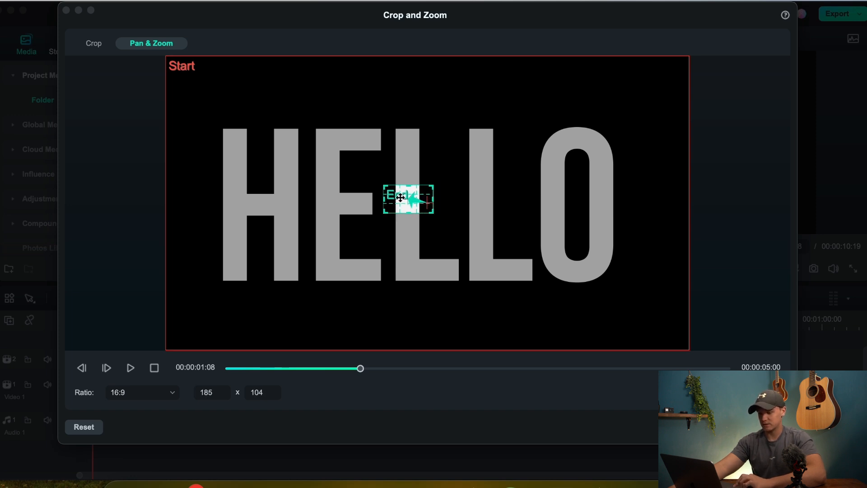
click(768, 427)
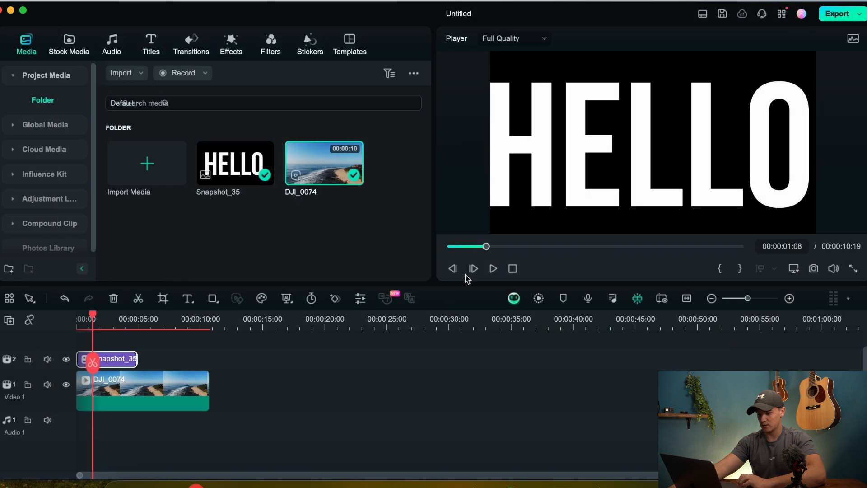
Step: Play back the zoom and capture a PNG snapshot of its near-final frame at 00:00:04:20
click(493, 269)
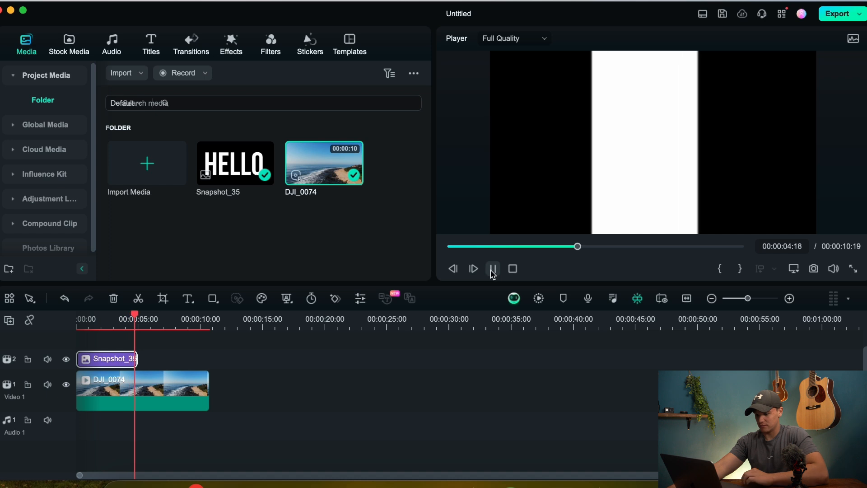
click(492, 270)
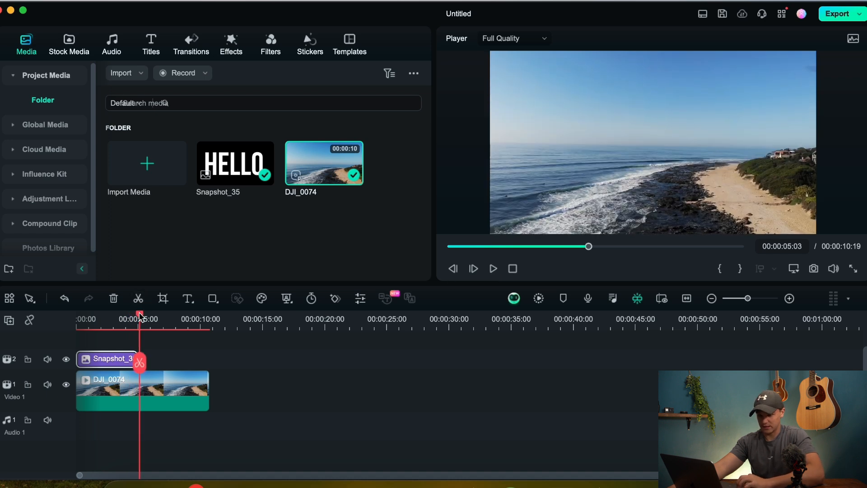
drag(140, 315, 137, 317)
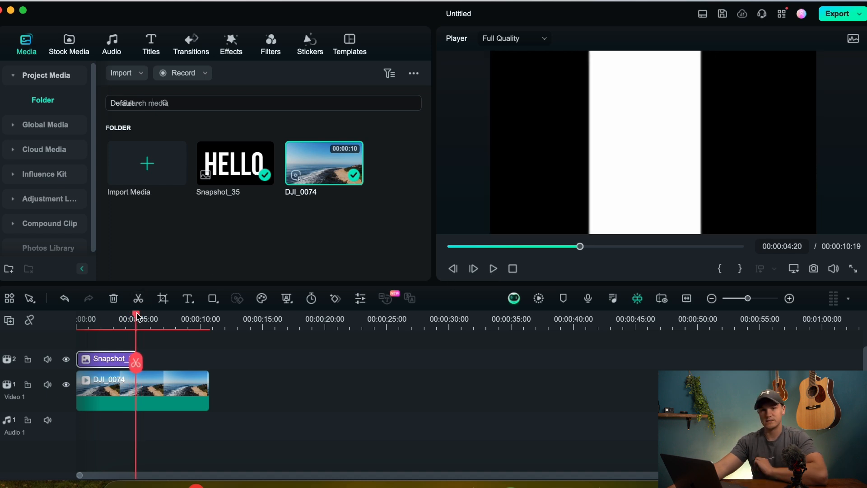
click(815, 270)
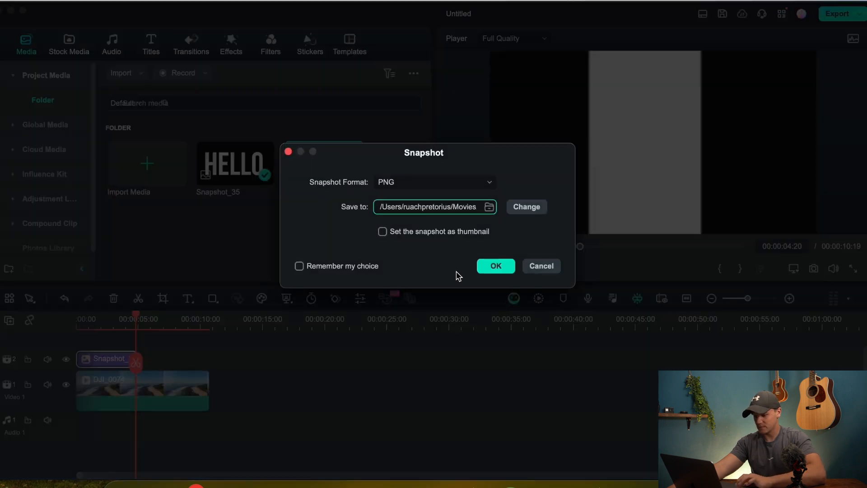
click(492, 268)
Step: Place Snapshot_36 directly after the zoomed HELLO clip at 00:00:04:20 and play back the transition between them
drag(242, 174, 138, 370)
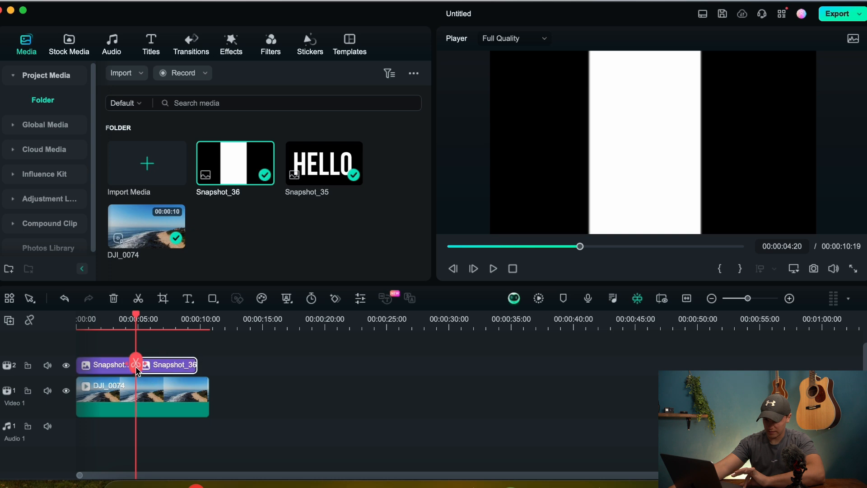
key(space)
key(space)
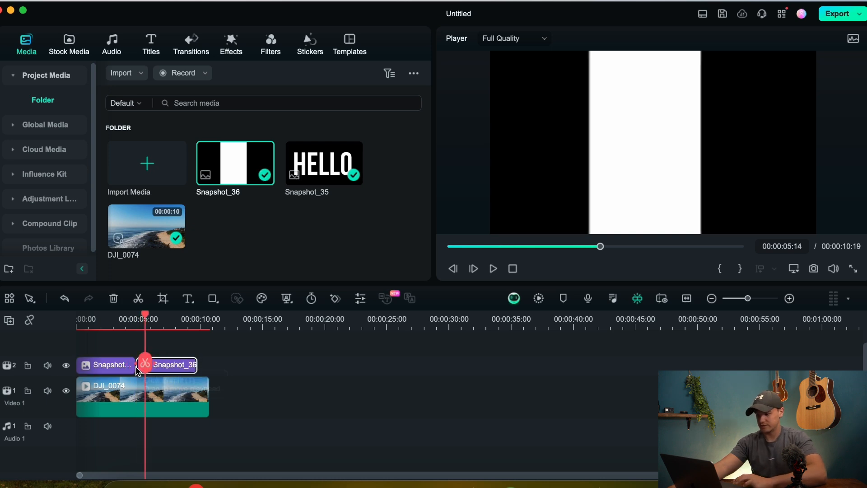
click(127, 315)
key(space)
key(space)
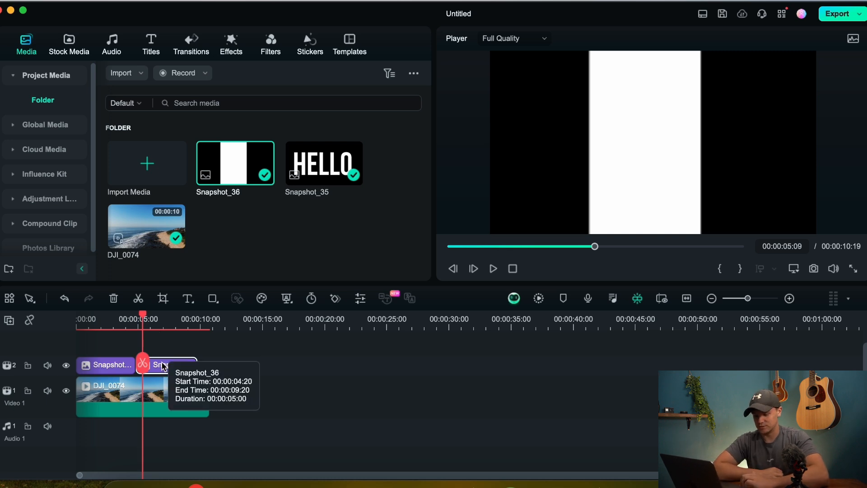
Step: Apply a Pan & Zoom to Snapshot_36 with an end frame of about 657 x 370 filling the white bar's width
click(163, 298)
click(149, 43)
click(341, 195)
drag(298, 132, 353, 156)
mouse_move(416, 178)
mouse_down()
mouse_move(383, 178)
mouse_move(448, 180)
mouse_move(381, 184)
mouse_move(406, 182)
mouse_up()
drag(515, 166, 500, 166)
drag(457, 187, 460, 175)
click(771, 427)
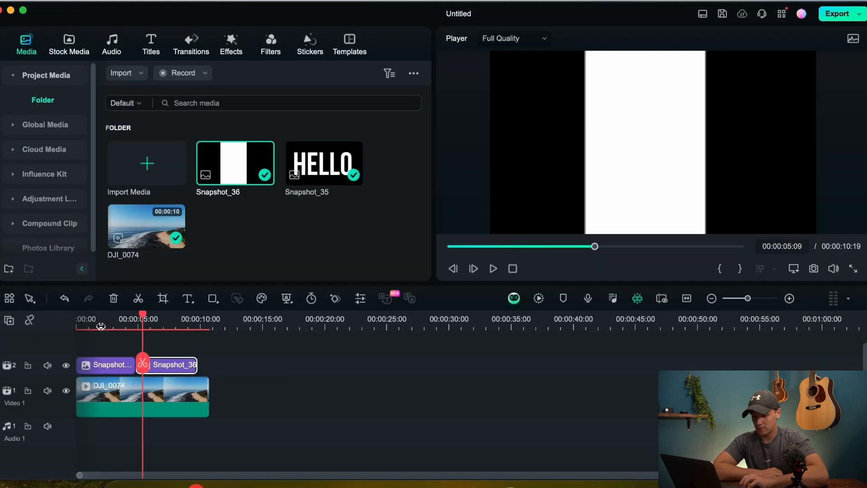
Step: Play back the combined zoom from about the two-second mark into the second snapshot
click(101, 326)
key(space)
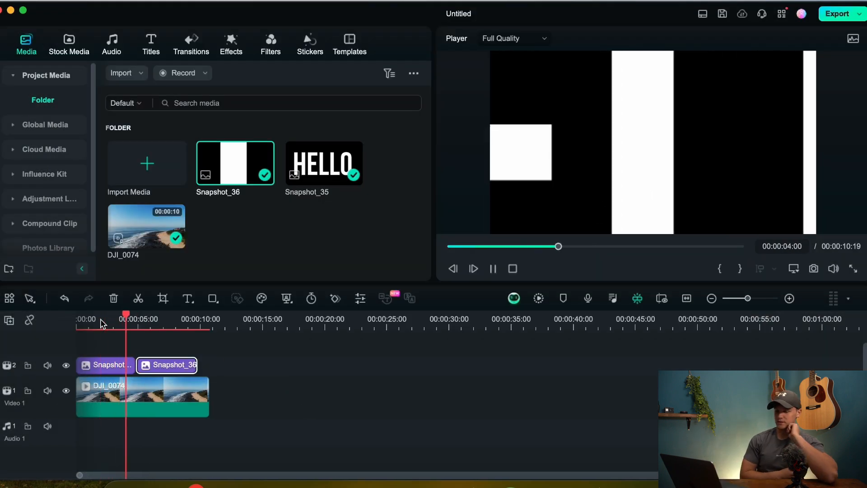
key(space)
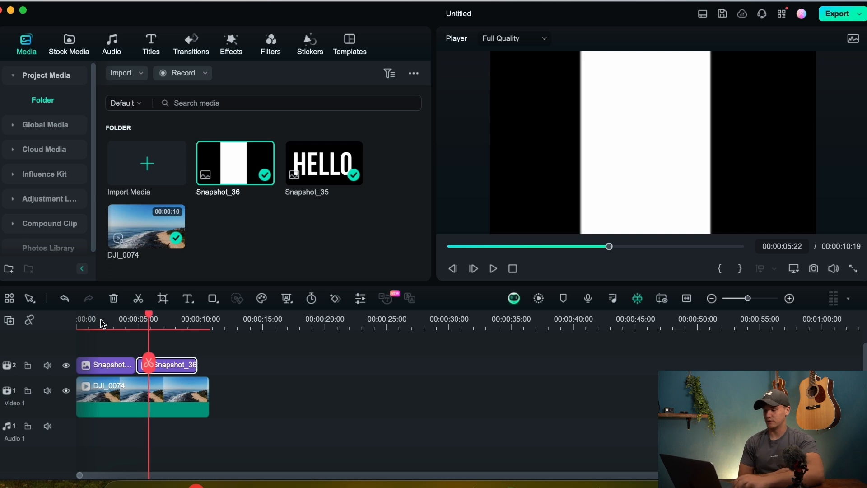
Step: Trim the end of the Snapshot_36 clip to a length of about 3 seconds and play back the combined zoom
drag(193, 370, 175, 365)
click(104, 315)
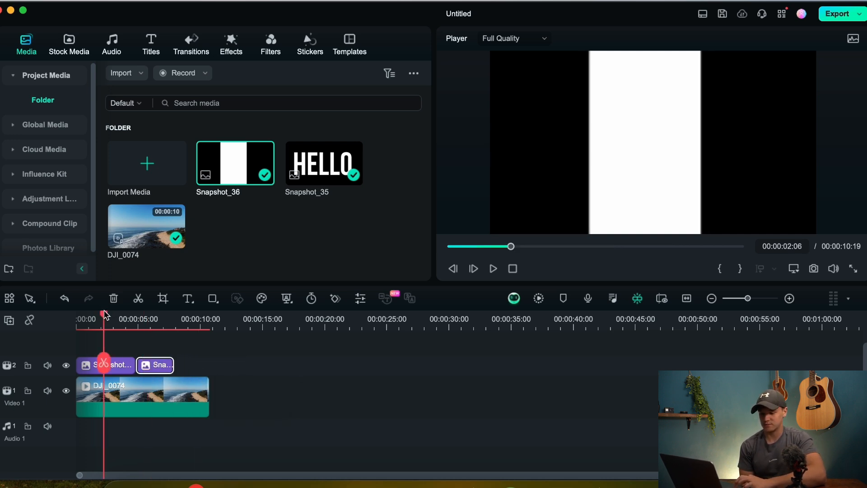
key(space)
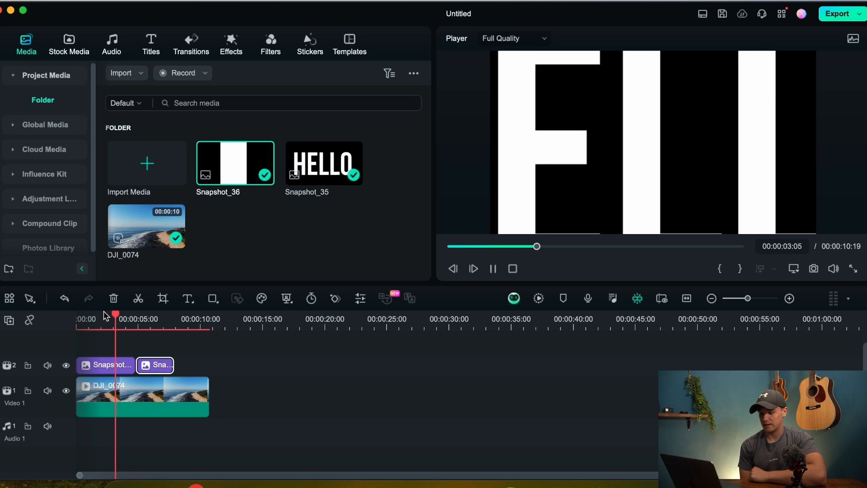
key(space)
Step: Shrink Snapshot_36's Pan & Zoom start frame to about 1696 x 954 and roughly centre it around the end frame
click(163, 299)
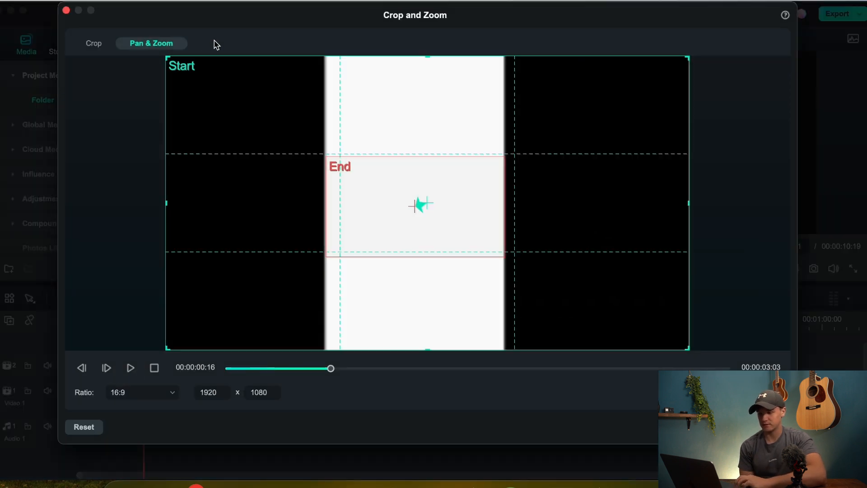
drag(168, 56, 227, 88)
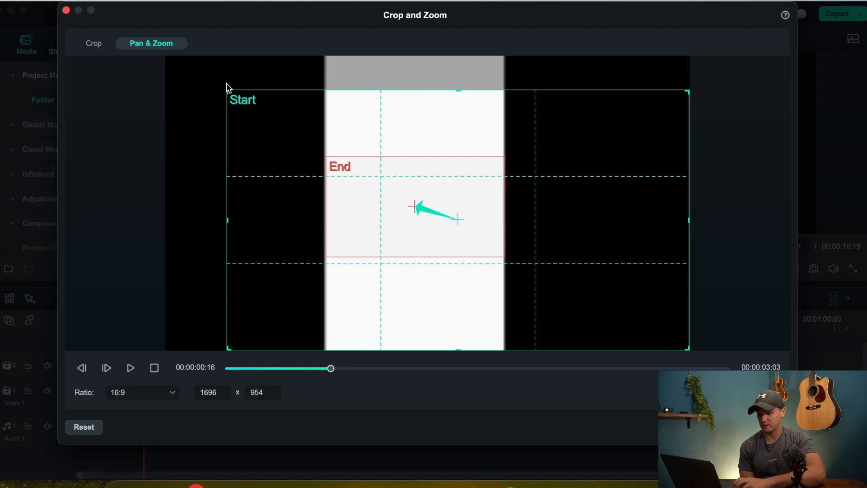
drag(258, 122, 219, 107)
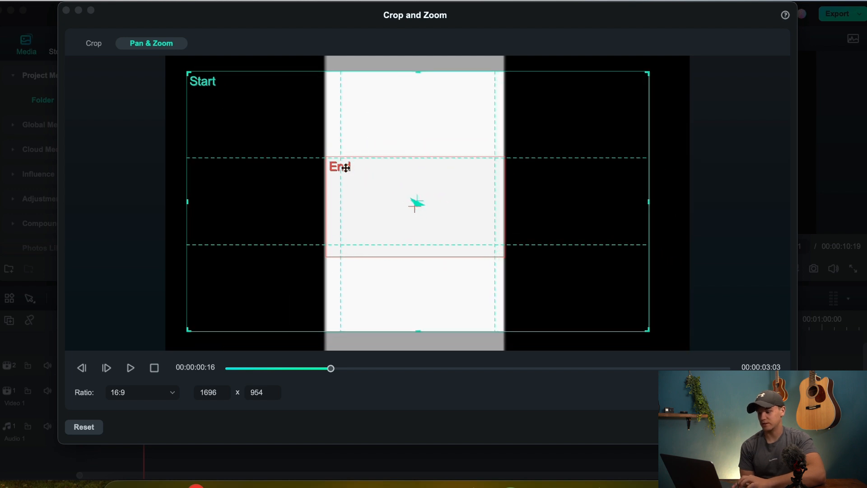
click(771, 427)
Step: Play back the zoom from about the three-second mark through the second snapshot into the beach footage
click(117, 319)
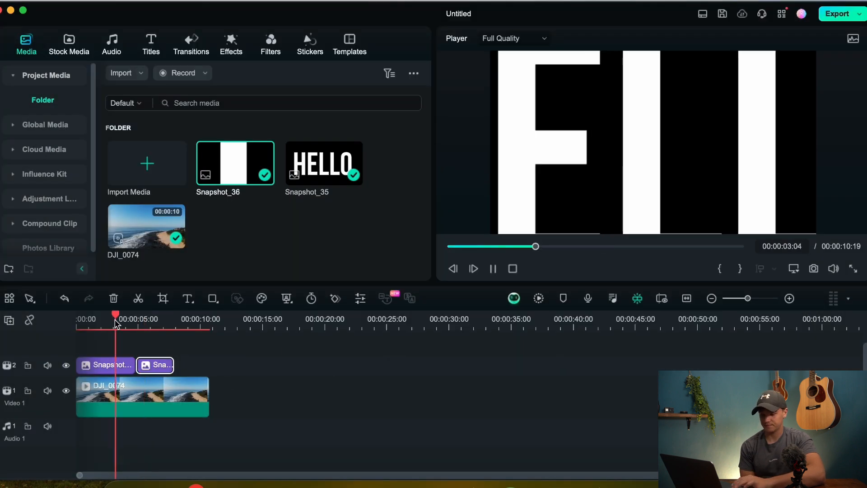
key(space)
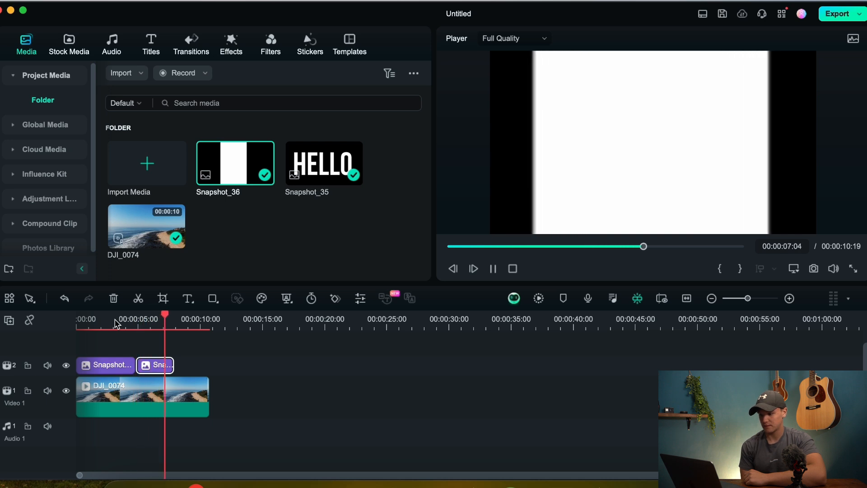
key(space)
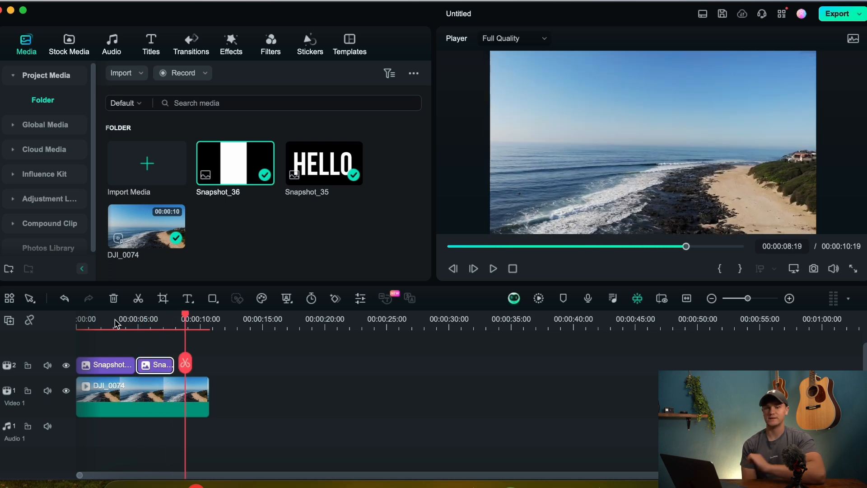
Step: Set the blend mode of the first snapshot clip, the HELLO text, to Multiply
click(109, 319)
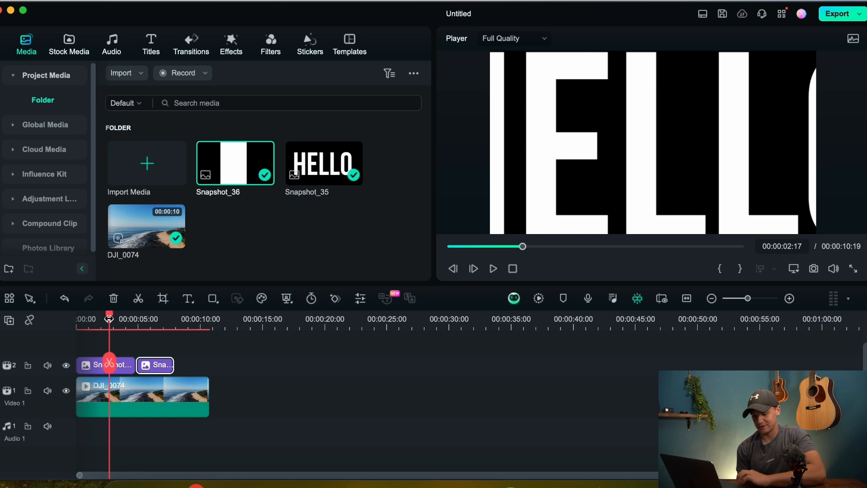
click(124, 370)
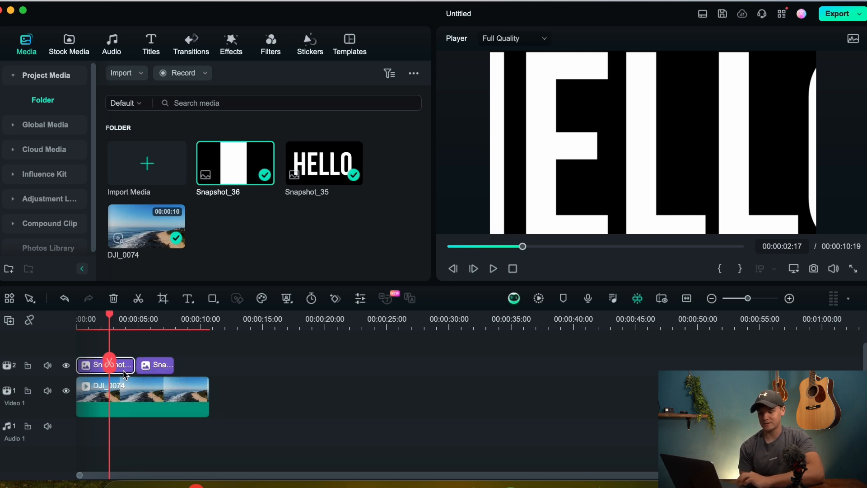
double_click(128, 369)
scroll(68, 183, down, 5)
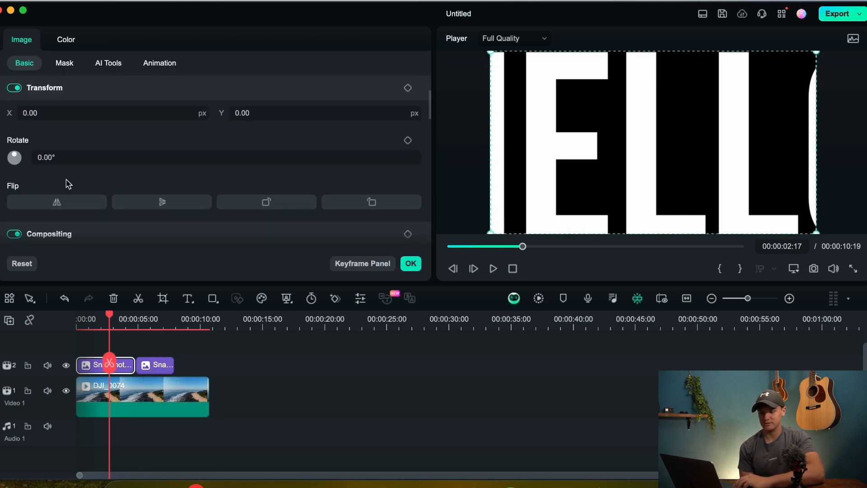
scroll(68, 183, down, 1)
click(70, 190)
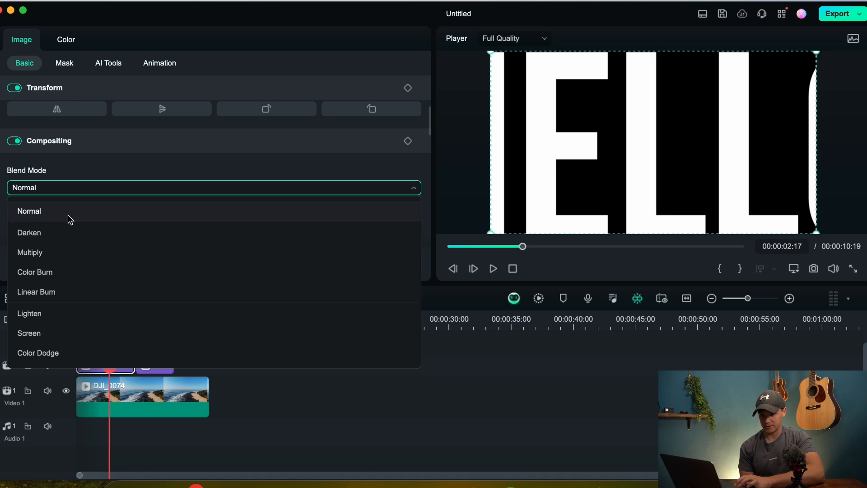
click(66, 251)
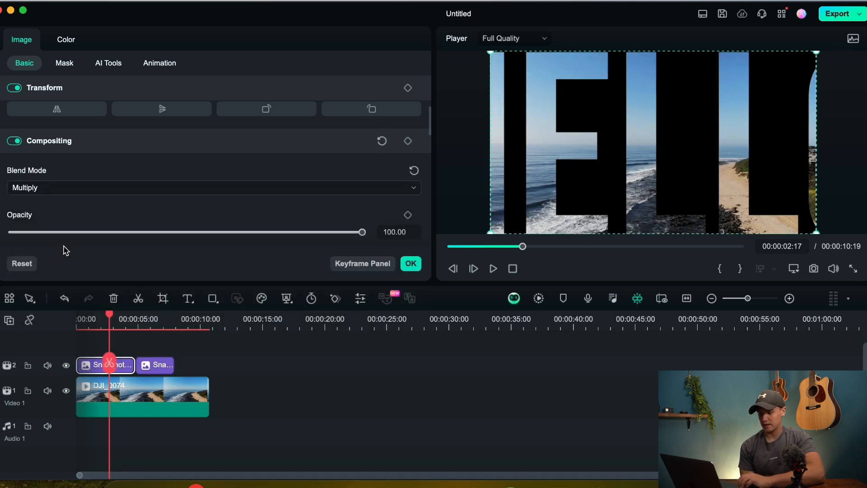
Step: Play back the blended HELLO zoom from the start of the timeline into the second snapshot clip
click(512, 269)
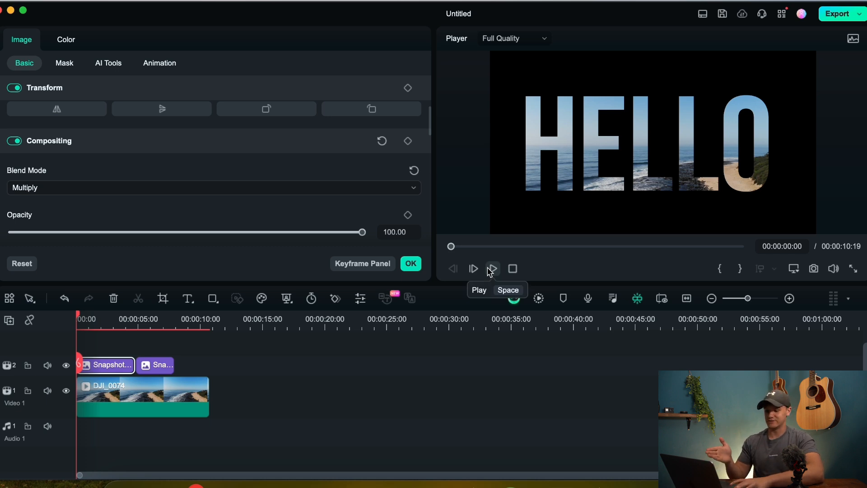
click(492, 269)
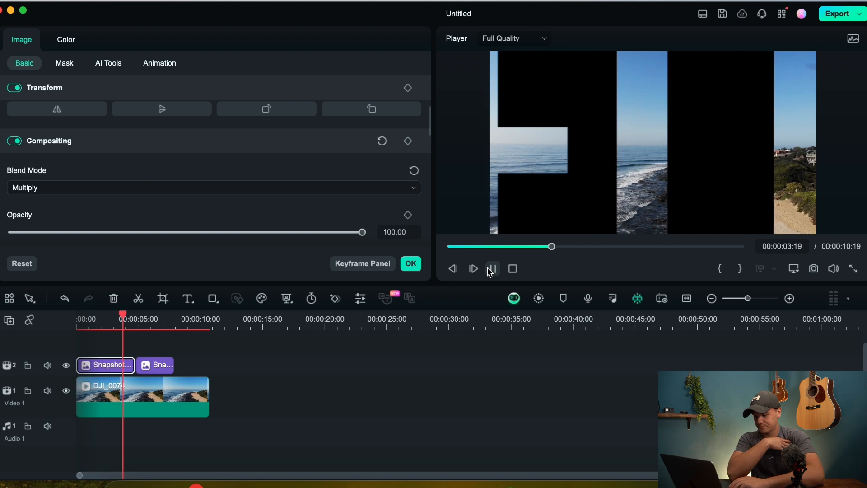
click(491, 270)
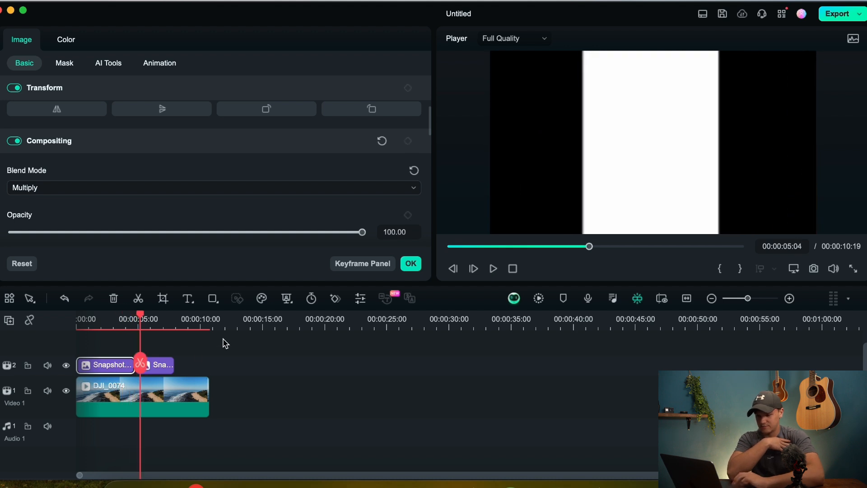
Step: Set the Snapshot_36 clip's blend mode to Multiply and play back the zoom from about 00:00:01:19
click(169, 366)
click(49, 188)
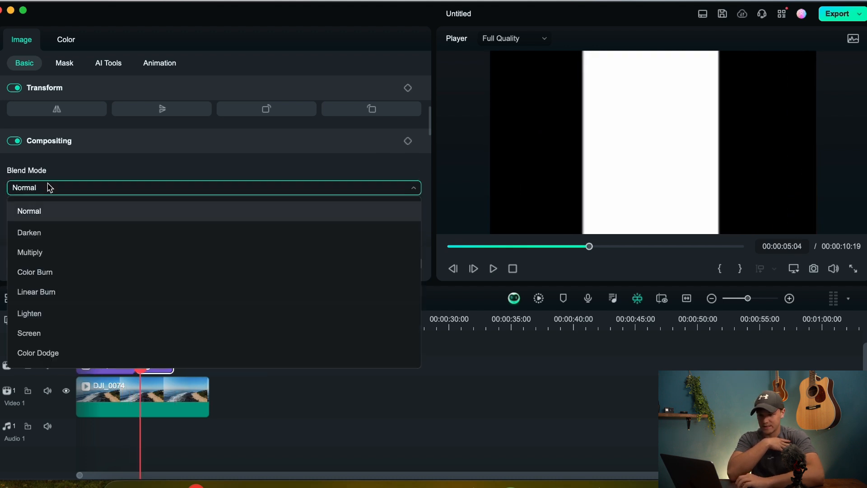
click(49, 255)
click(98, 317)
key(space)
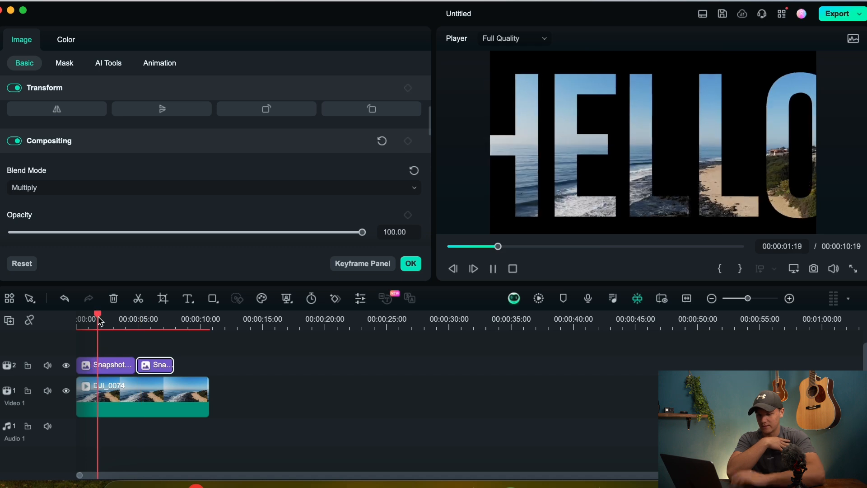